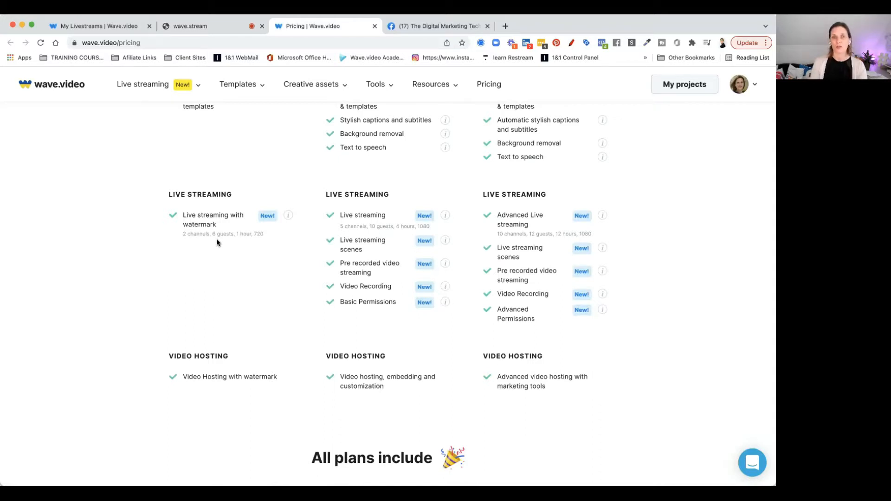
# Step: In the livestream studio, show the scenes list, add a blank scene and duplicate Scene 1
pyautogui.click(204, 27)
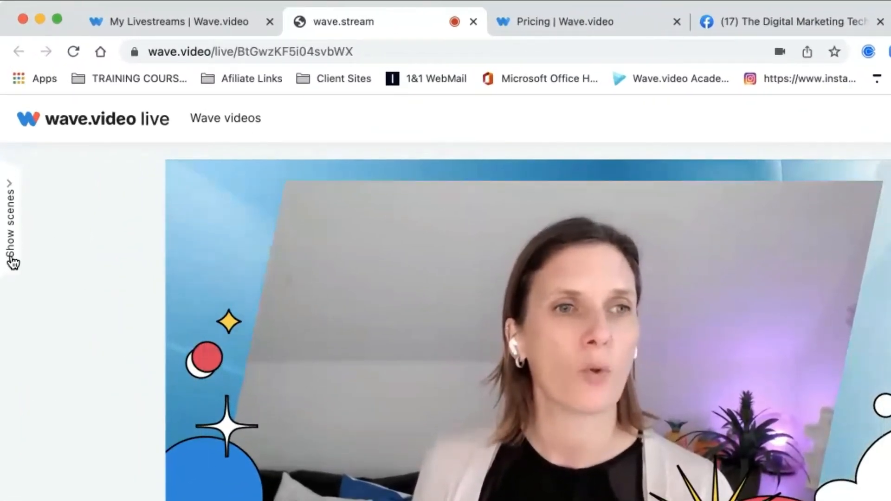
pyautogui.click(11, 232)
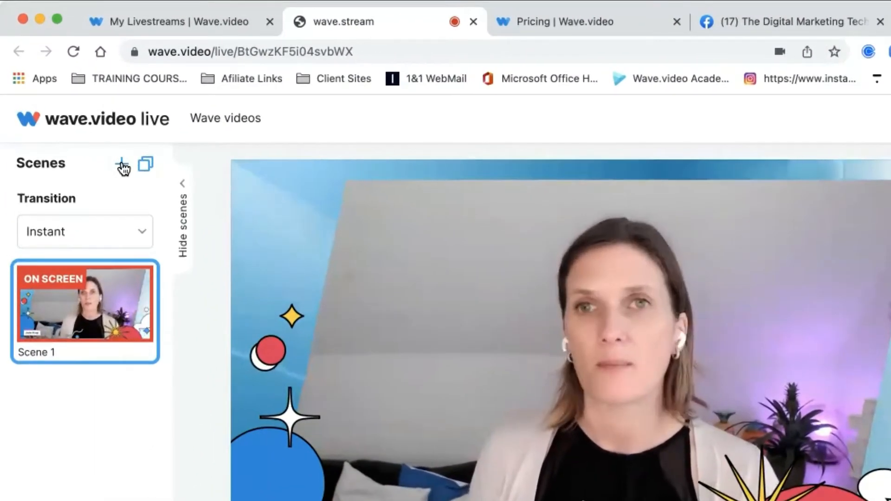
pyautogui.click(122, 165)
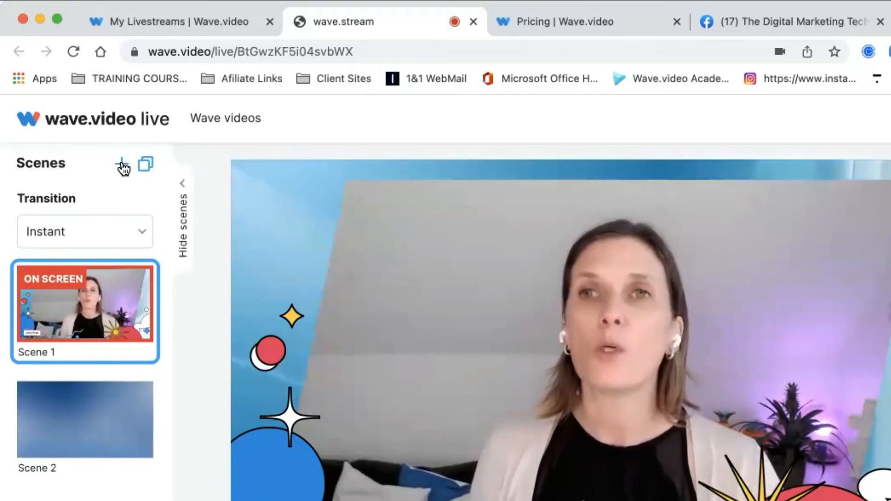
pyautogui.click(146, 164)
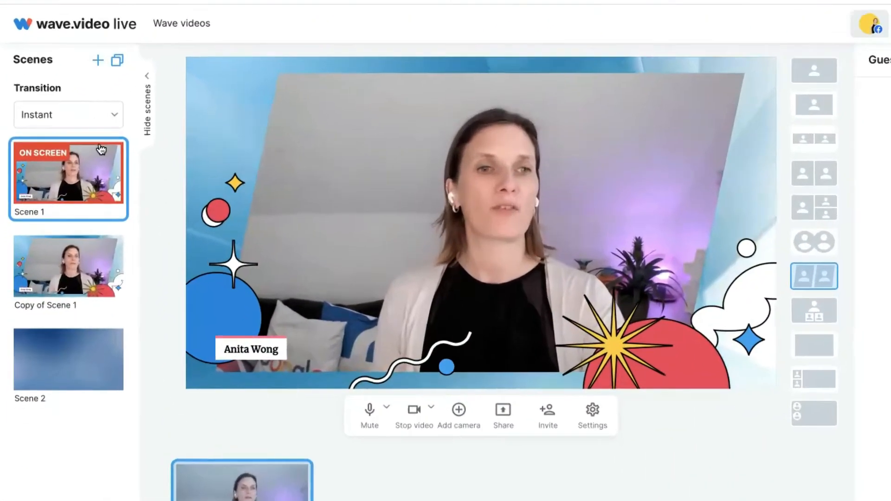
# Step: Edit the blank Scene 2 and show the host's camera on stream in it
pyautogui.moveTo(59, 266)
pyautogui.moveTo(96, 378)
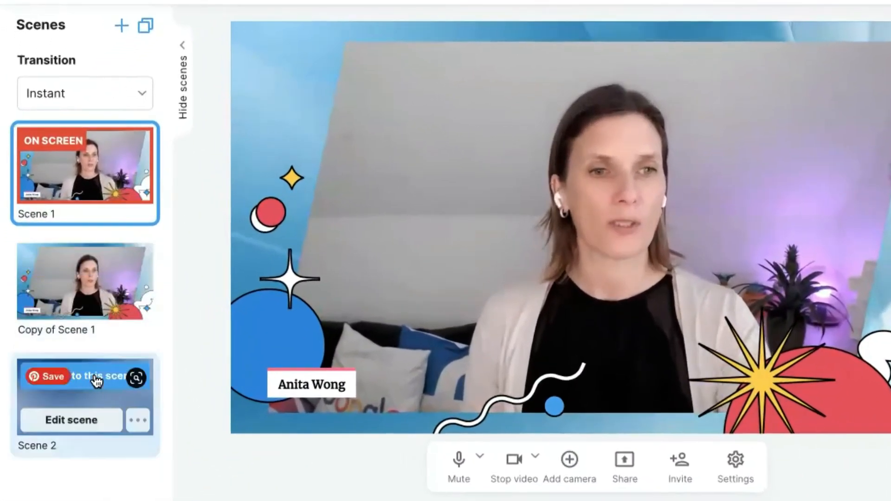
pyautogui.click(72, 424)
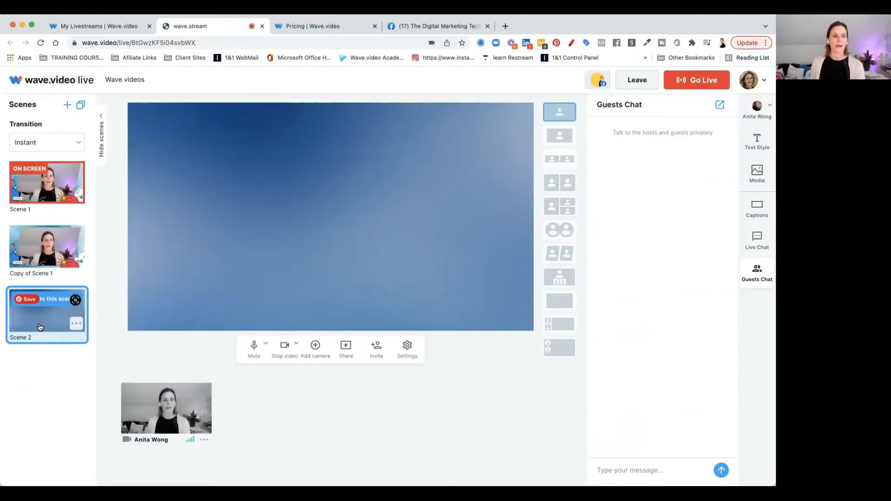
pyautogui.moveTo(152, 409)
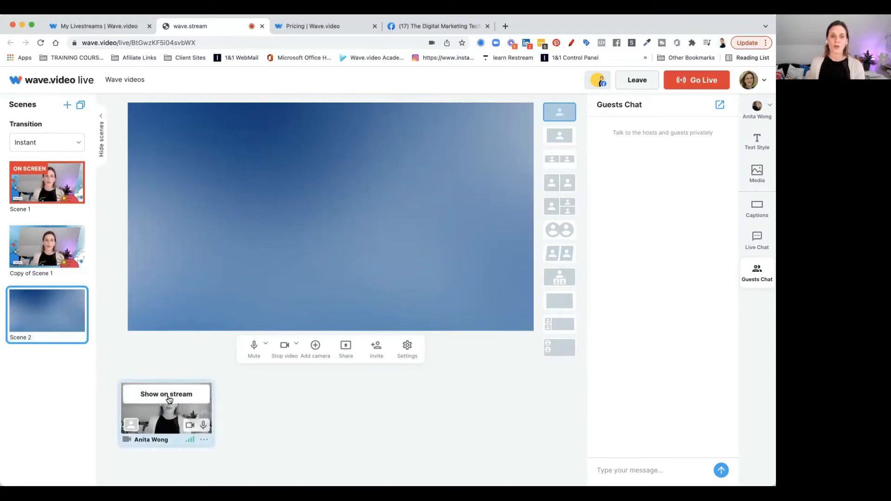
pyautogui.click(168, 394)
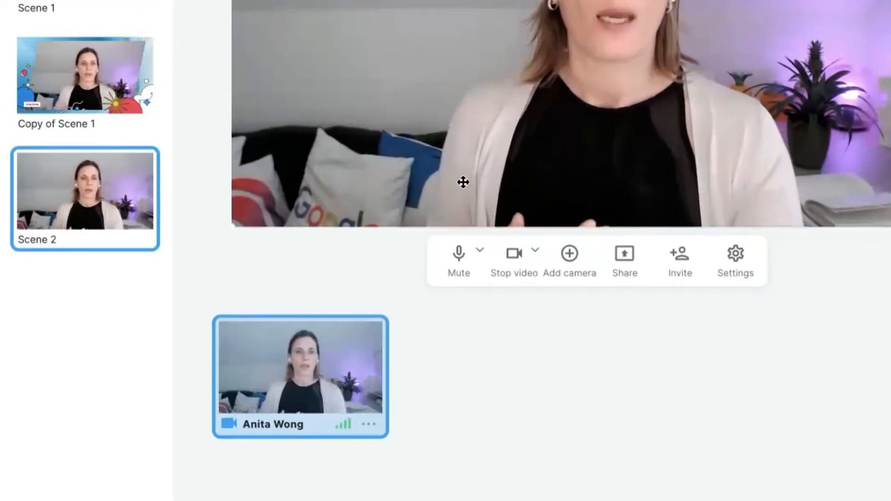
# Step: Share the window with The Digital Marketing Tech Lounge Facebook group and show that screen share on stream in Scene 2
pyautogui.click(621, 266)
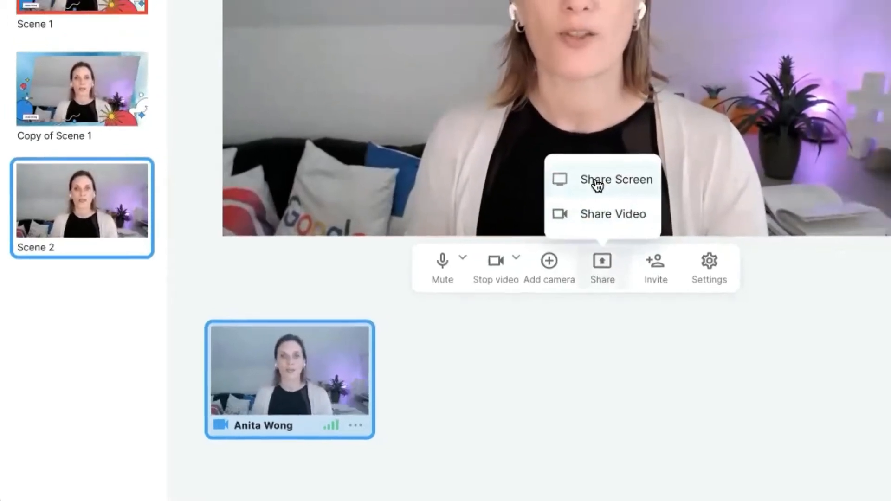
pyautogui.click(618, 172)
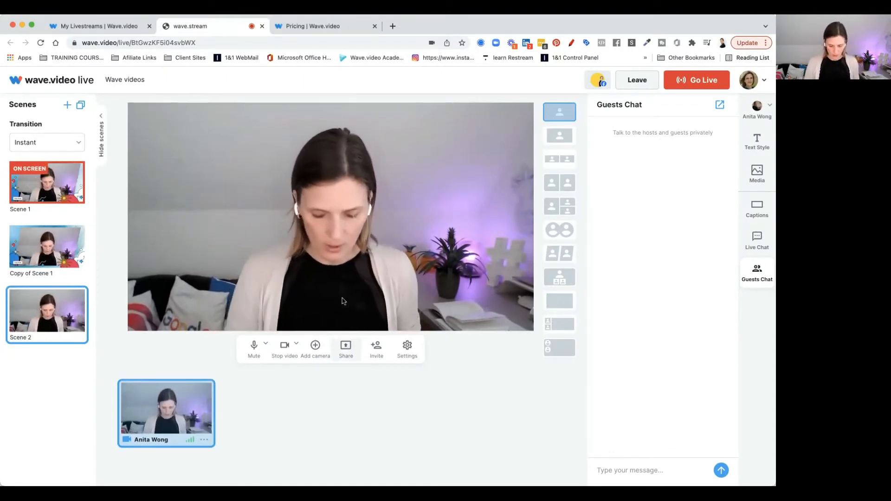
pyautogui.press('super+shift+4')
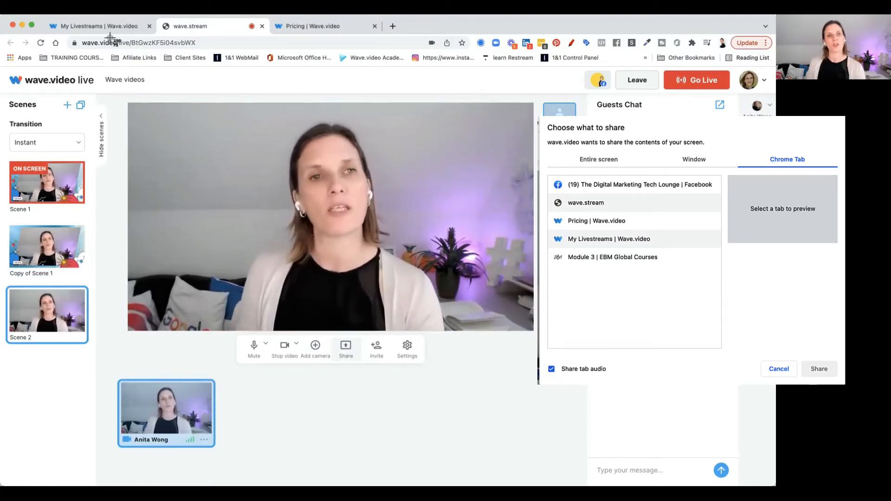
pyautogui.moveTo(110, 38); pyautogui.dragTo(663, 315)
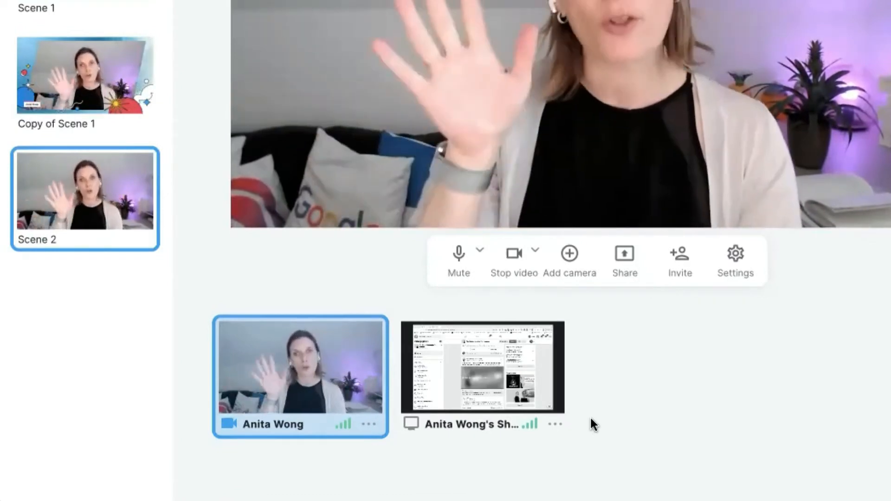
pyautogui.moveTo(486, 360)
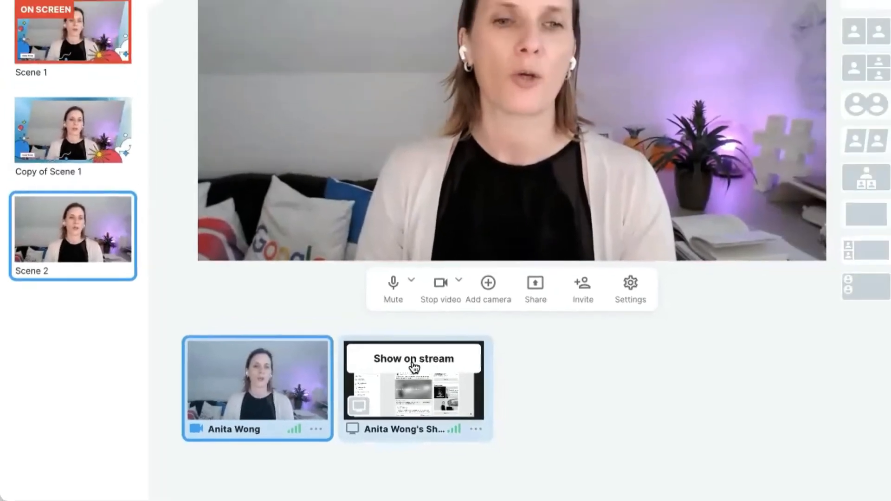
pyautogui.click(482, 352)
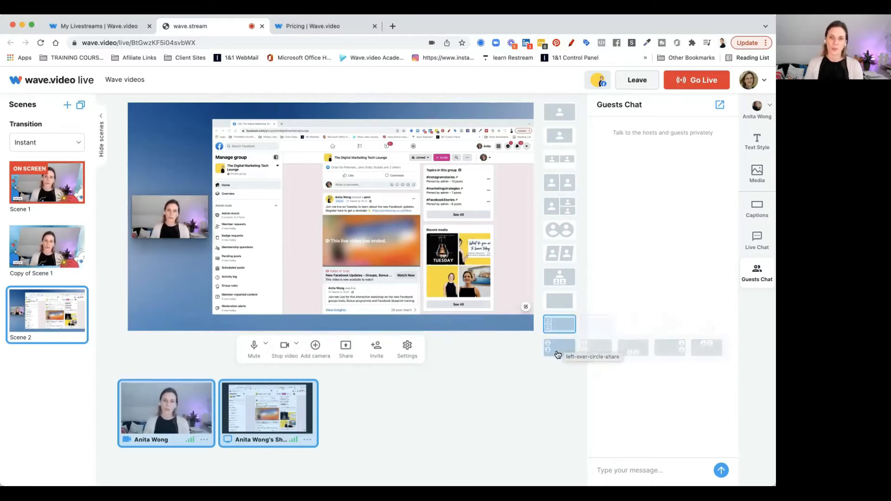
# Step: Try the Scene 2 layouts that place the rectangular camera box below, right of and above the shared screen
pyautogui.moveTo(556, 351)
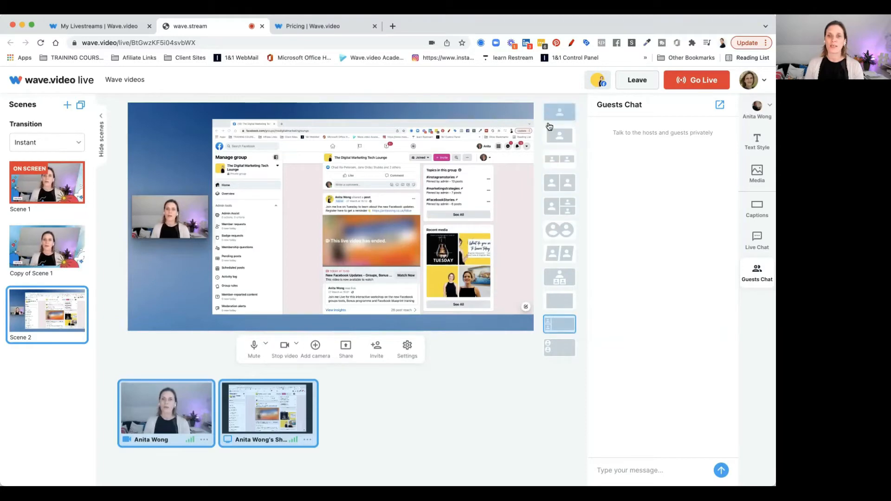
pyautogui.moveTo(556, 327)
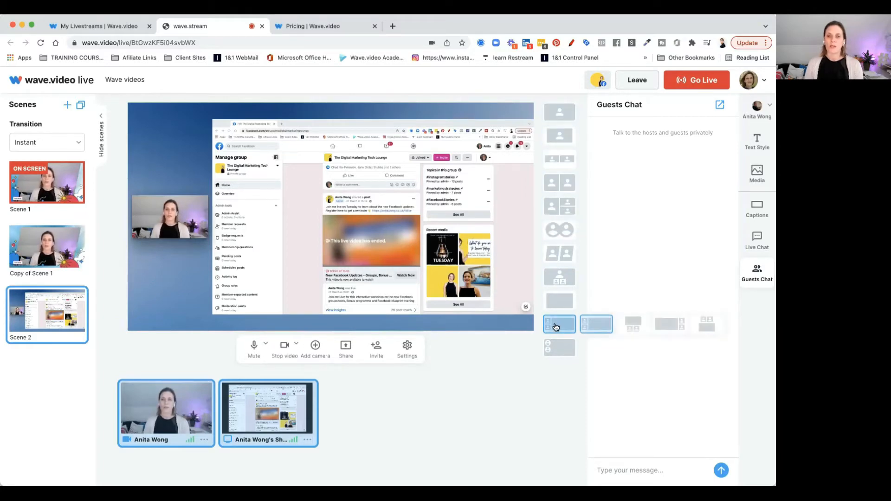
pyautogui.click(634, 328)
pyautogui.click(666, 327)
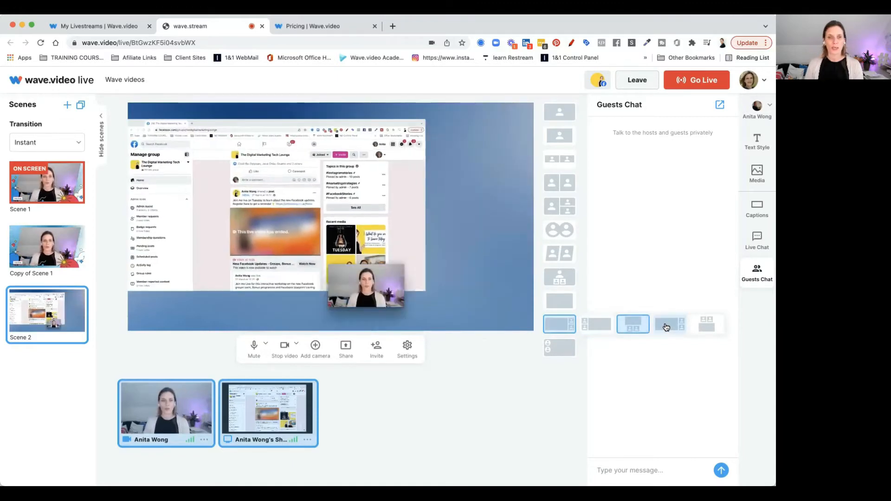
pyautogui.click(709, 326)
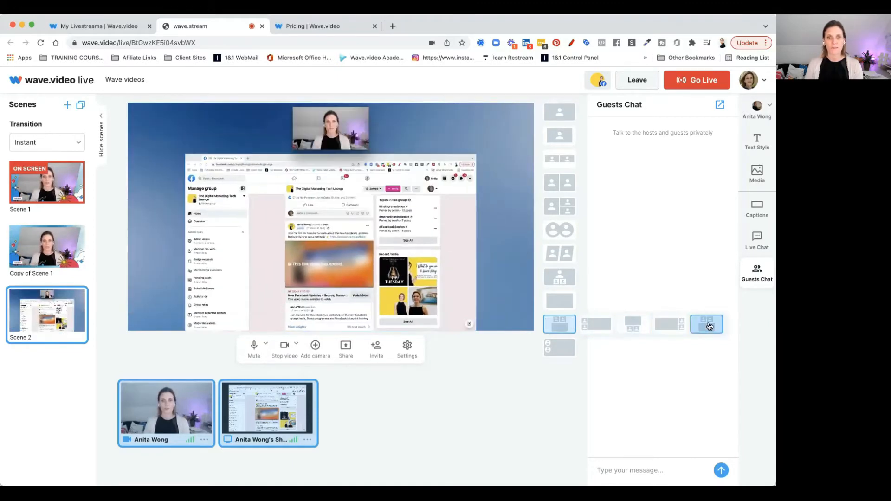
# Step: Try the circular camera overlay layouts at the left, bottom, right and top of the shared screen
pyautogui.click(556, 349)
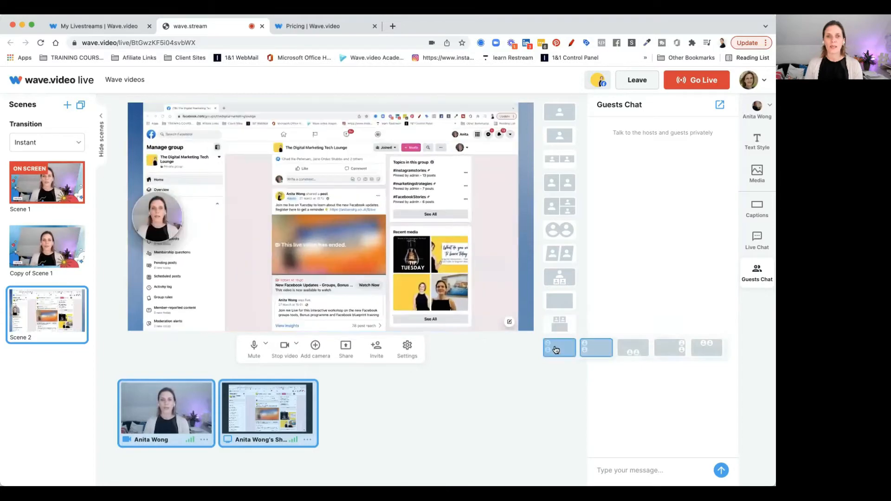
pyautogui.click(633, 350)
pyautogui.click(677, 345)
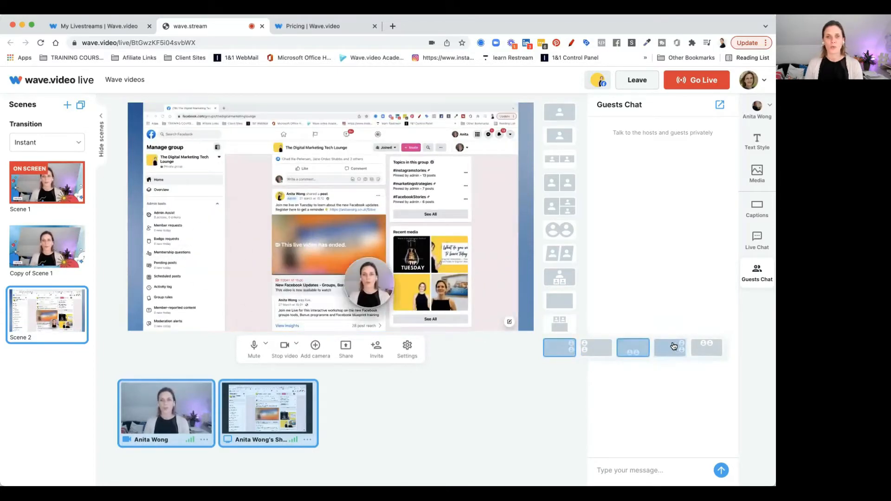
pyautogui.click(706, 349)
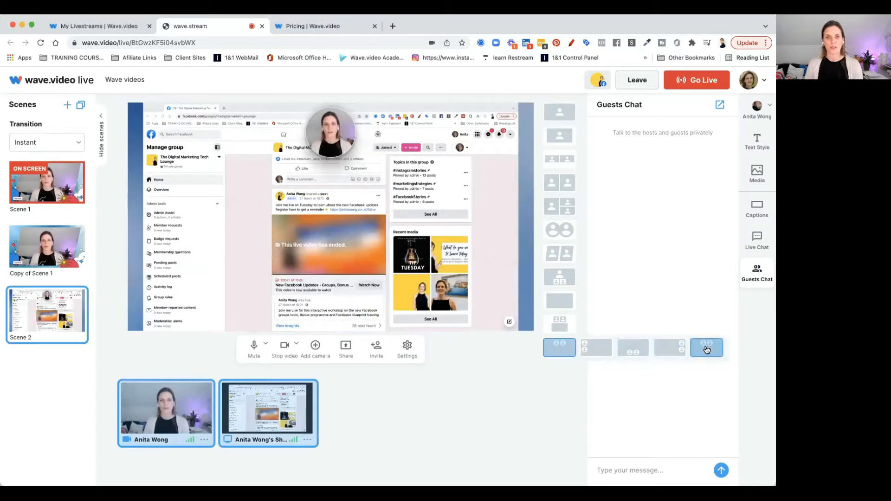
# Step: Set Scene 2's layout to a rectangular camera box left of the shared screen
pyautogui.click(560, 323)
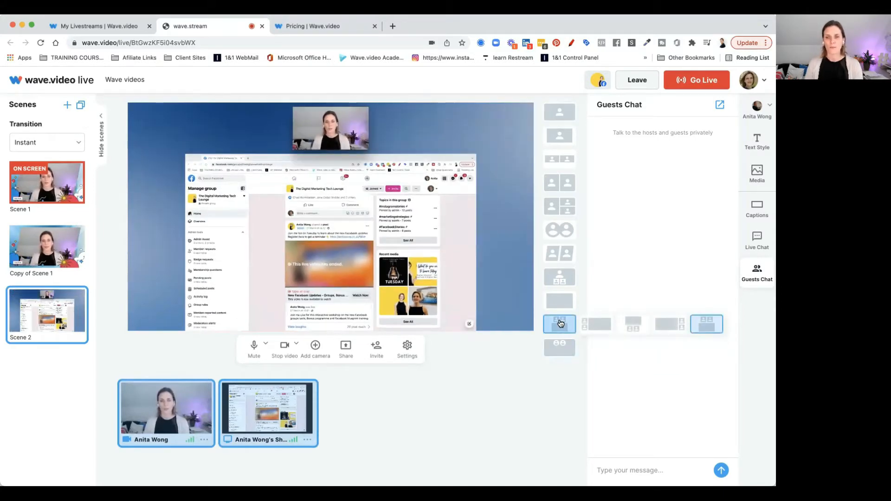
pyautogui.click(594, 328)
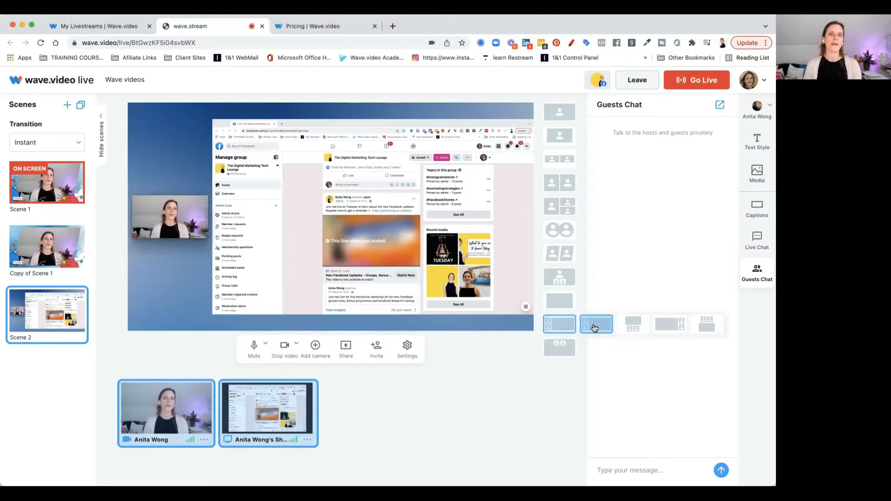
# Step: Switch the on-screen scene to Copy of Scene 1 and from there to Scene 2
pyautogui.moveTo(48, 241)
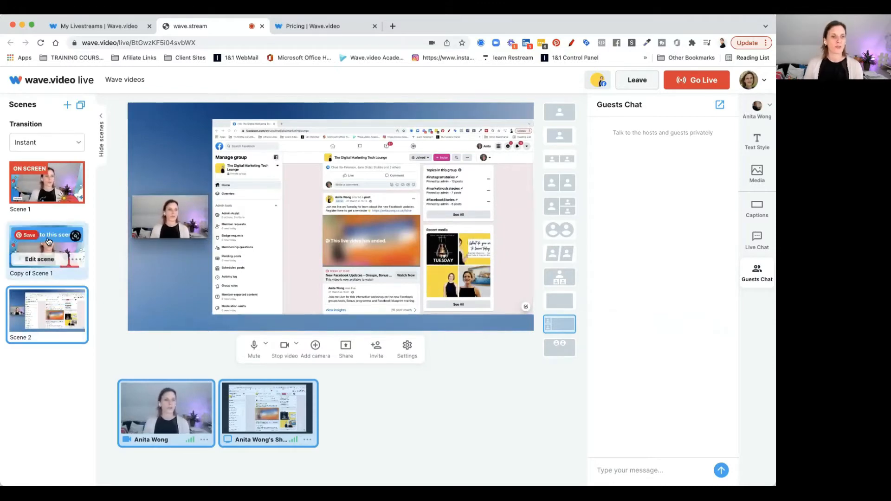
pyautogui.click(50, 238)
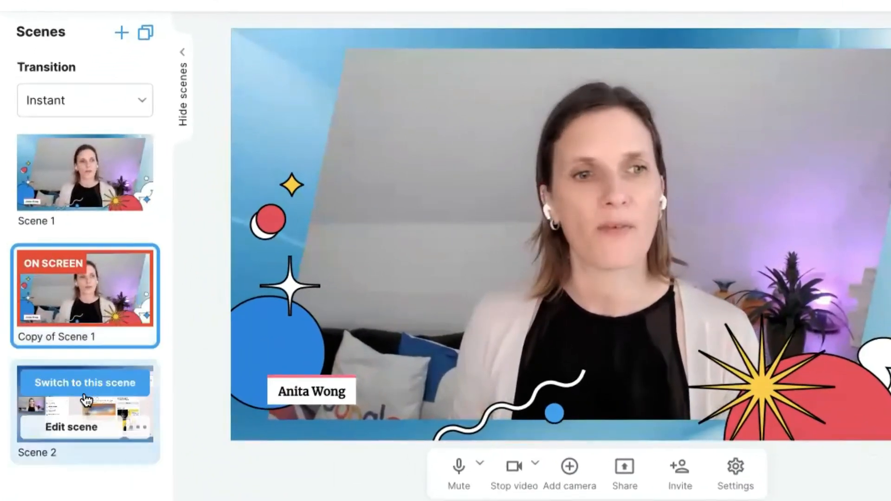
pyautogui.click(85, 384)
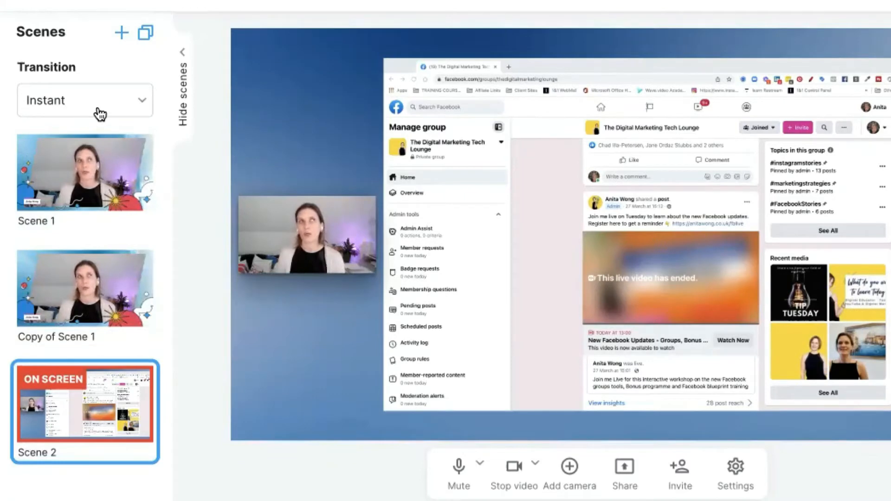
# Step: Set the scene transition to Cross-Fade and test it by switching to Copy of Scene 1
pyautogui.click(144, 102)
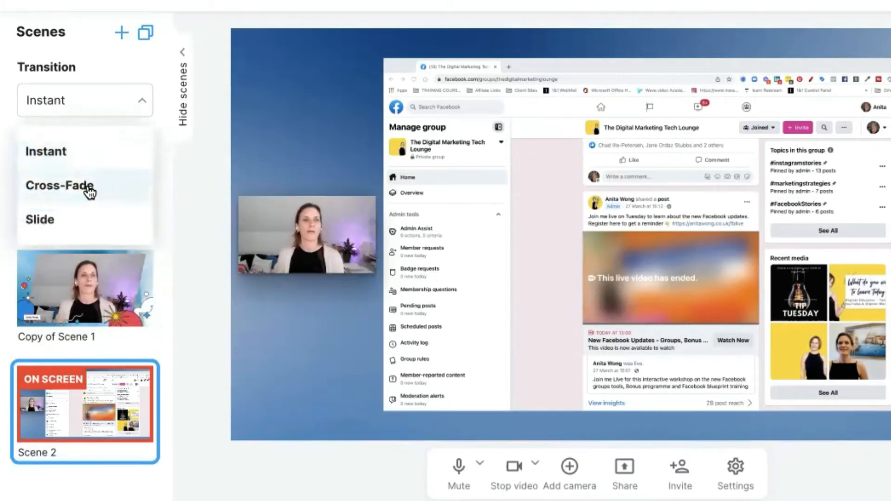
pyautogui.click(90, 193)
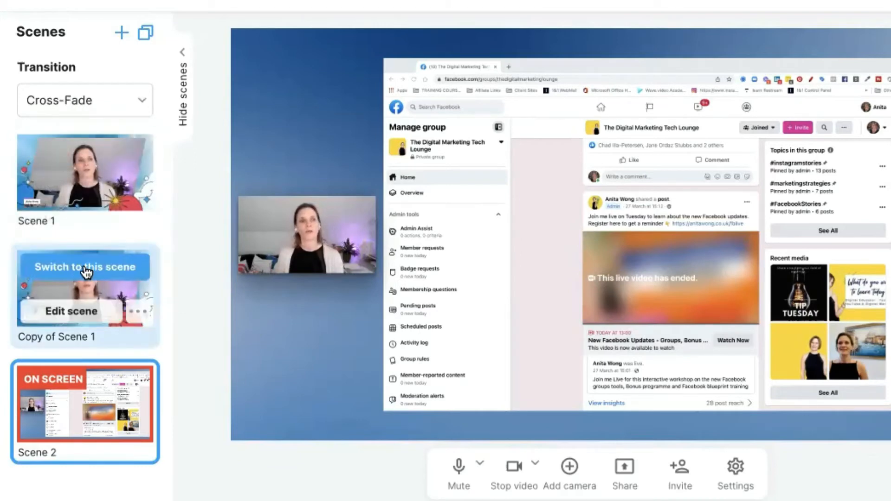
pyautogui.click(86, 273)
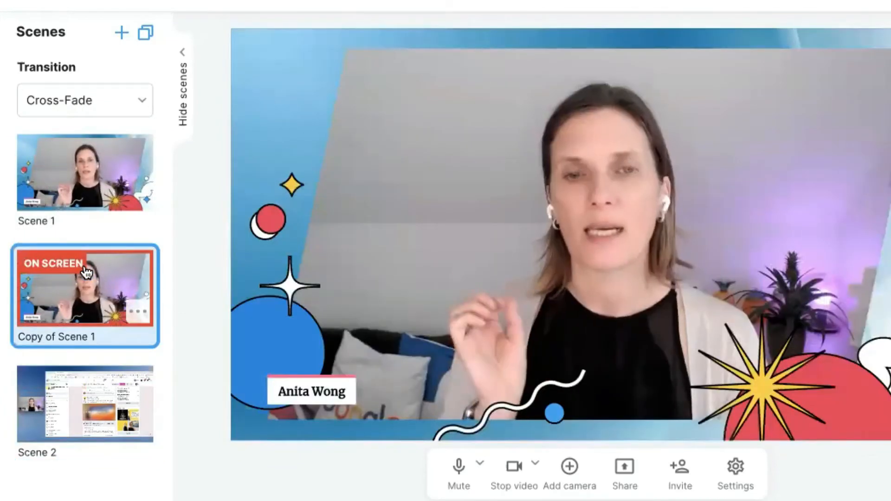
# Step: Set the scene transition to Slide and test it by switching to Scene 2
pyautogui.click(92, 99)
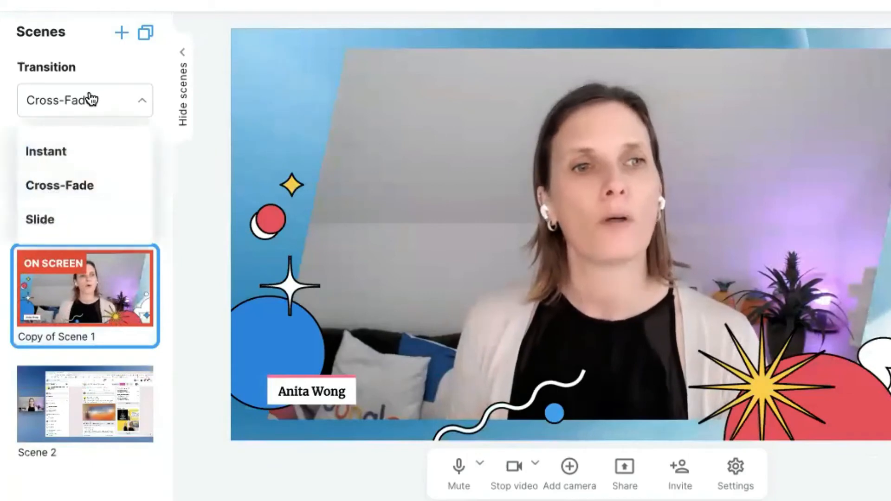
pyautogui.click(70, 222)
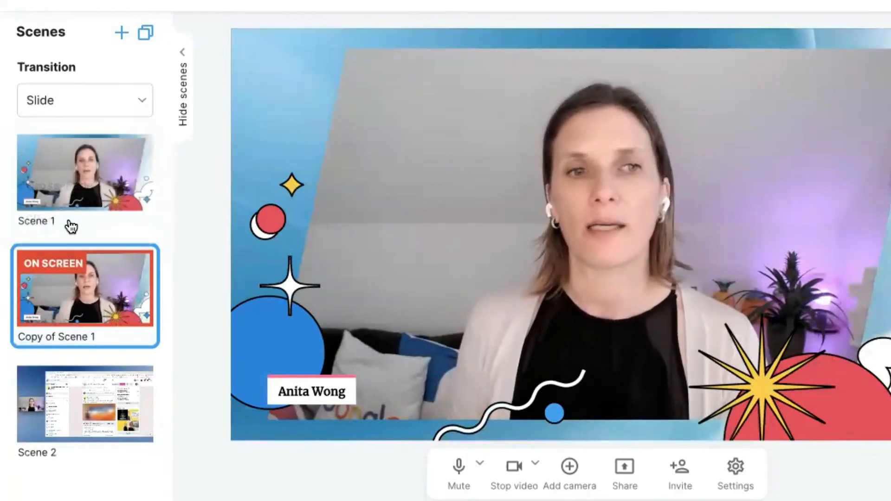
pyautogui.click(78, 390)
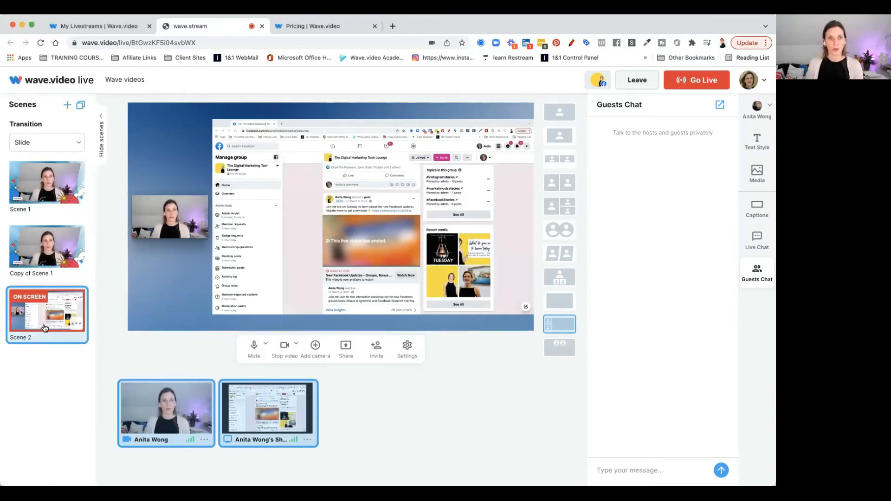
# Step: Go to the Pricing page and compare the live streaming features of the Free, Creator and Business plans
pyautogui.click(319, 28)
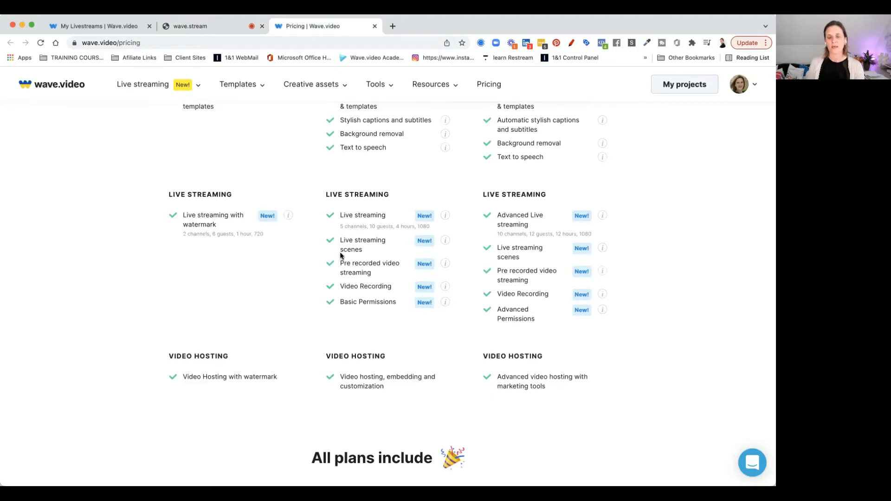
pyautogui.scroll(5, 340, 255)
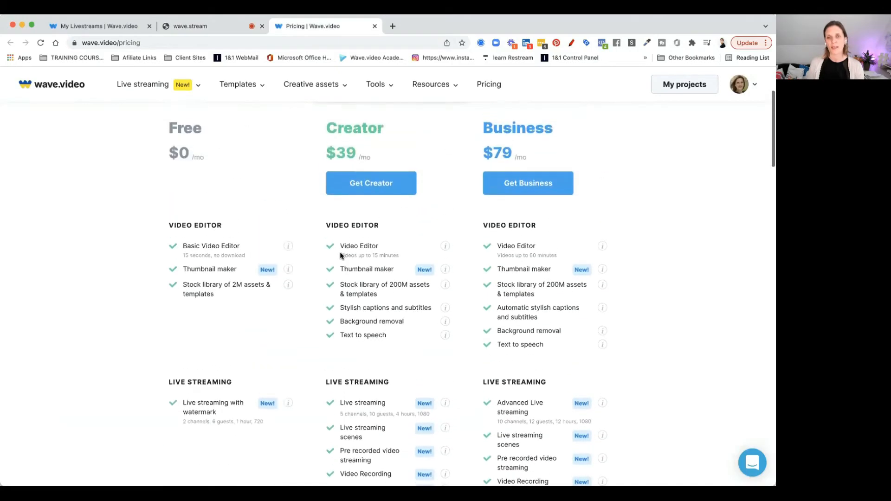
pyautogui.scroll(-3, 340, 255)
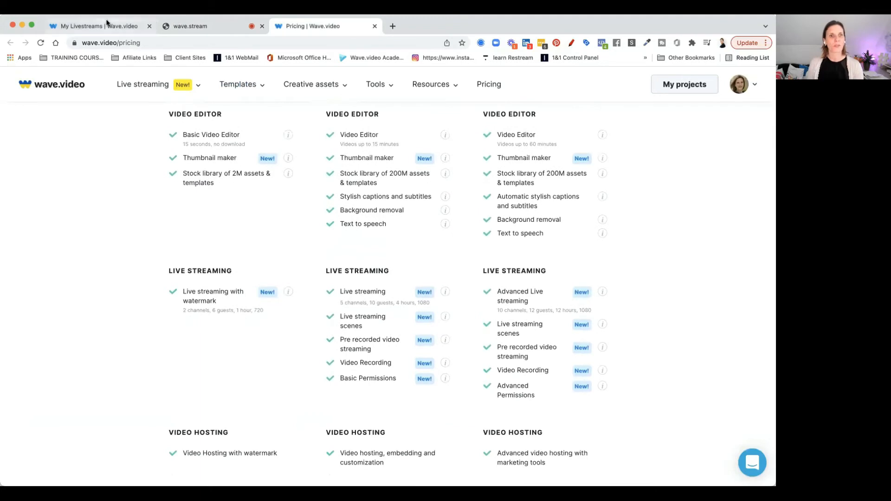
# Step: Return to the live studio, add a new blank scene and open it for editing
pyautogui.click(203, 27)
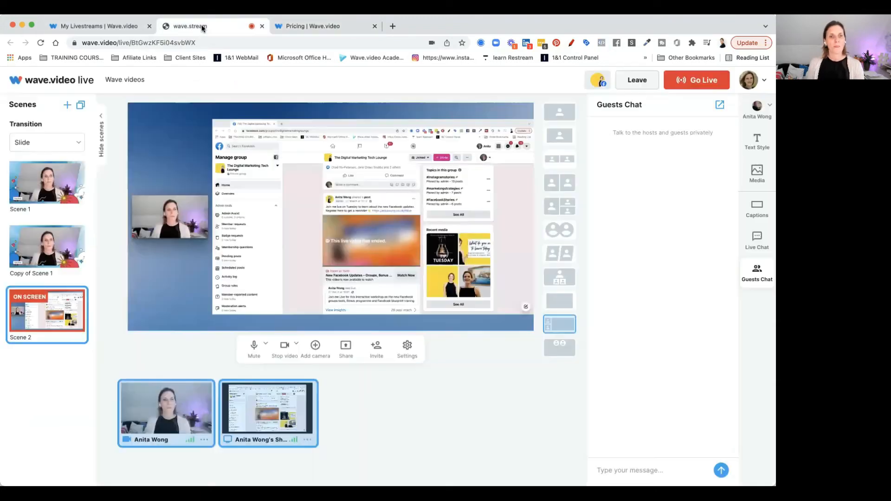
pyautogui.click(66, 107)
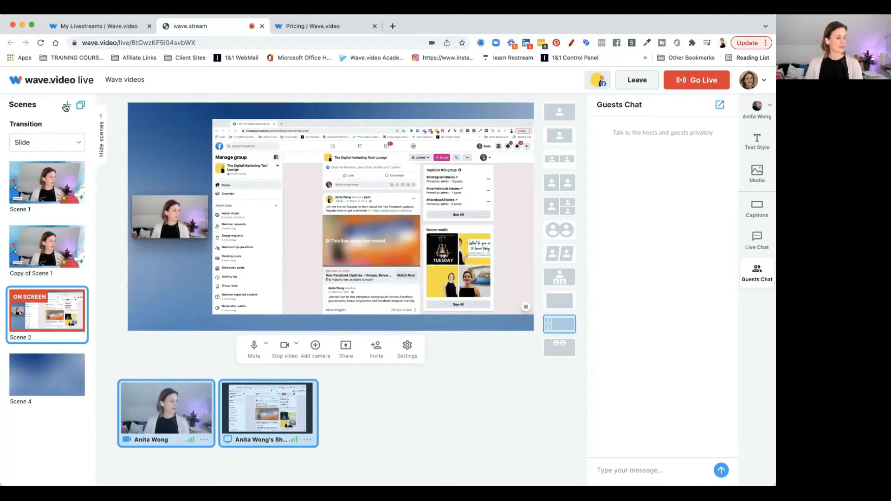
pyautogui.moveTo(48, 369)
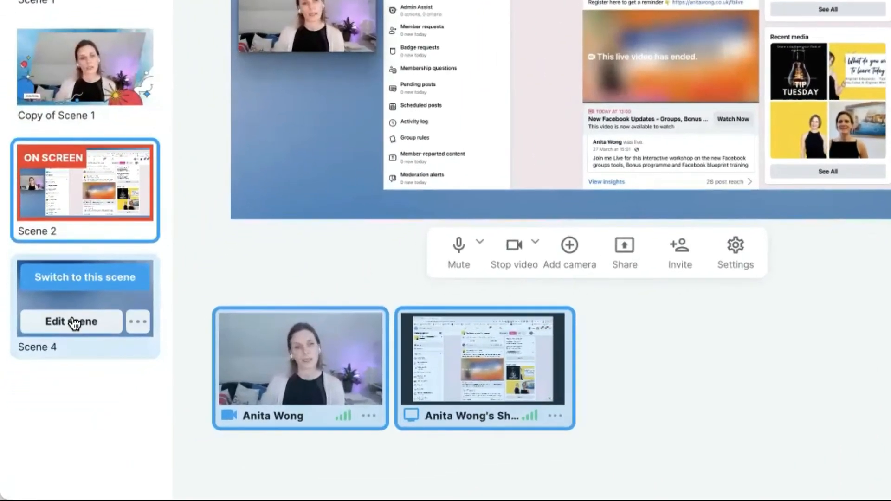
pyautogui.click(74, 321)
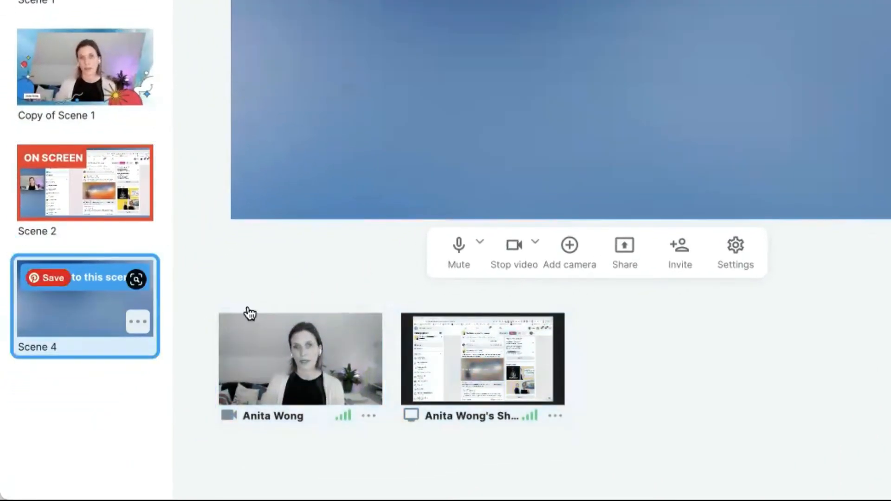
# Step: Add the FaceTime HD Camera as an extra camera and show it together with the main camera in Scene 4
pyautogui.click(571, 248)
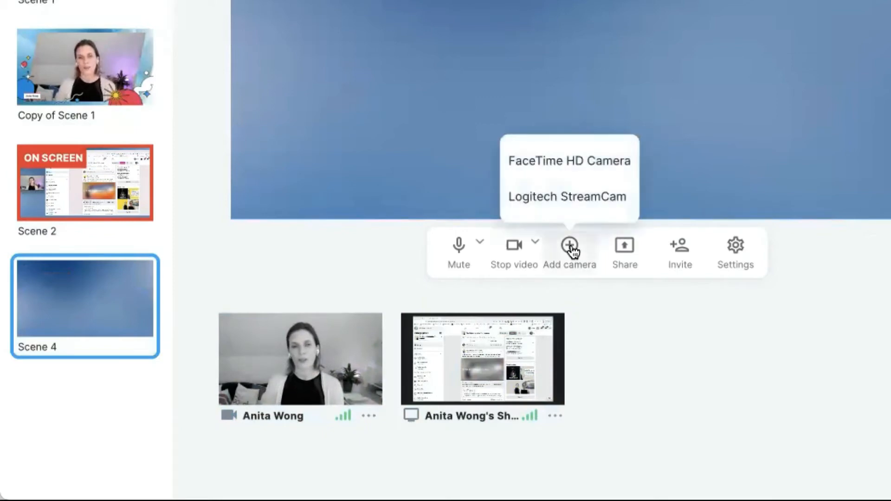
pyautogui.click(572, 172)
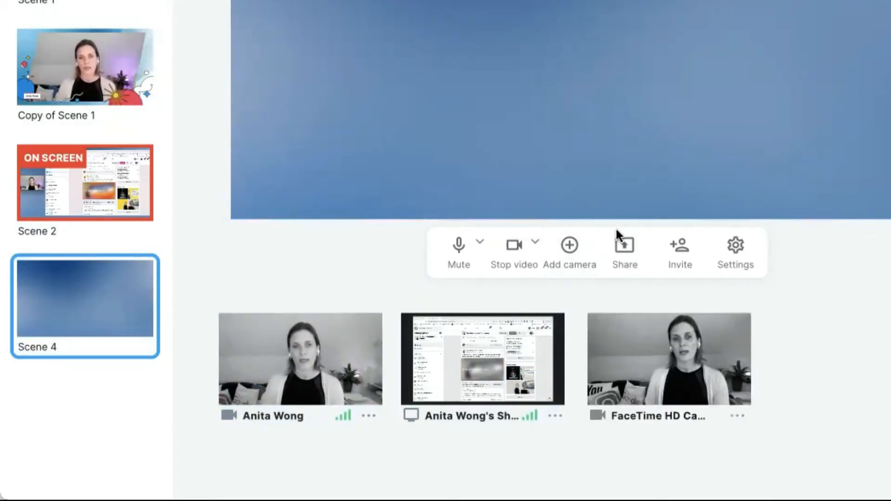
pyautogui.moveTo(682, 332)
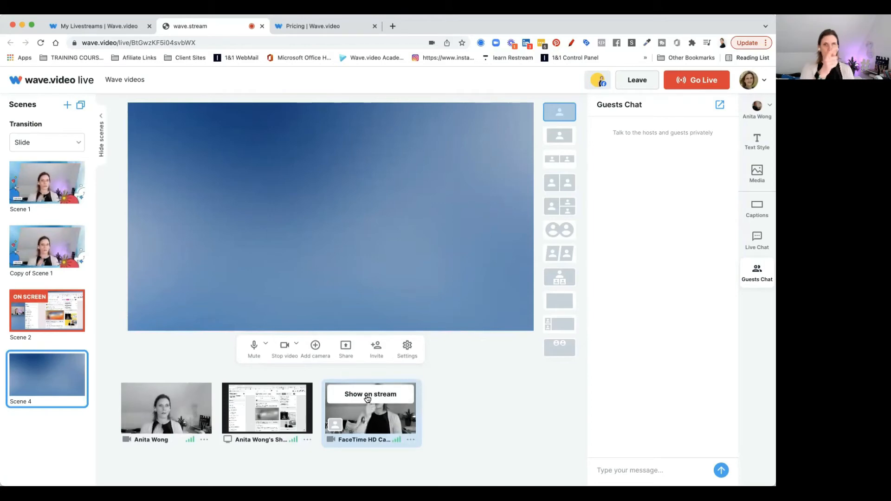
pyautogui.click(367, 398)
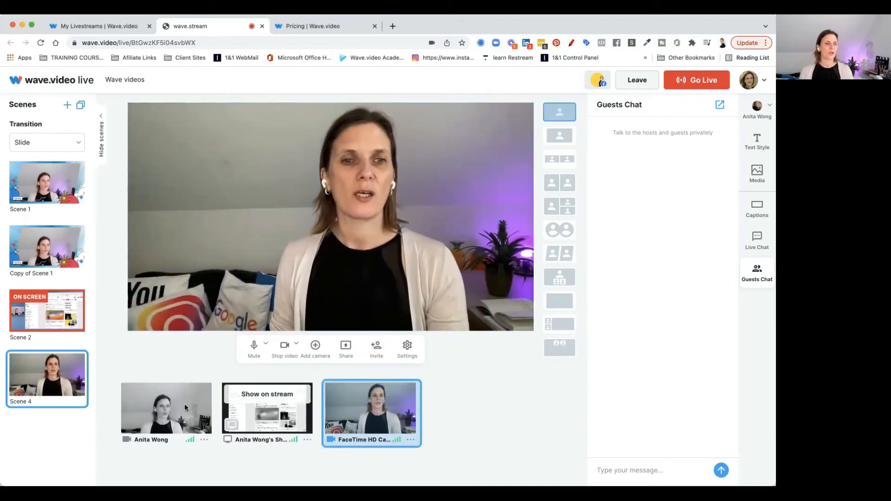
pyautogui.click(156, 401)
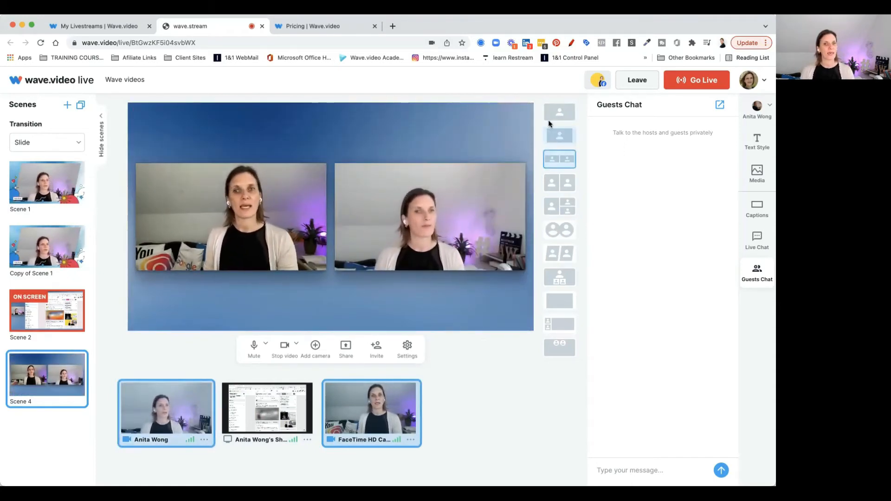
# Step: Try the overlapping-circles and side-by-side layouts for the two cameras, and settle on the slanted two-person layout
pyautogui.click(560, 229)
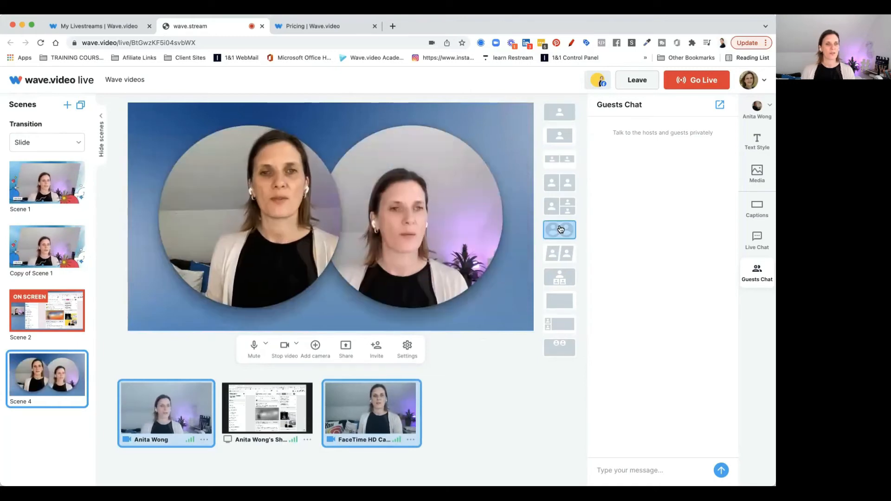
pyautogui.click(559, 186)
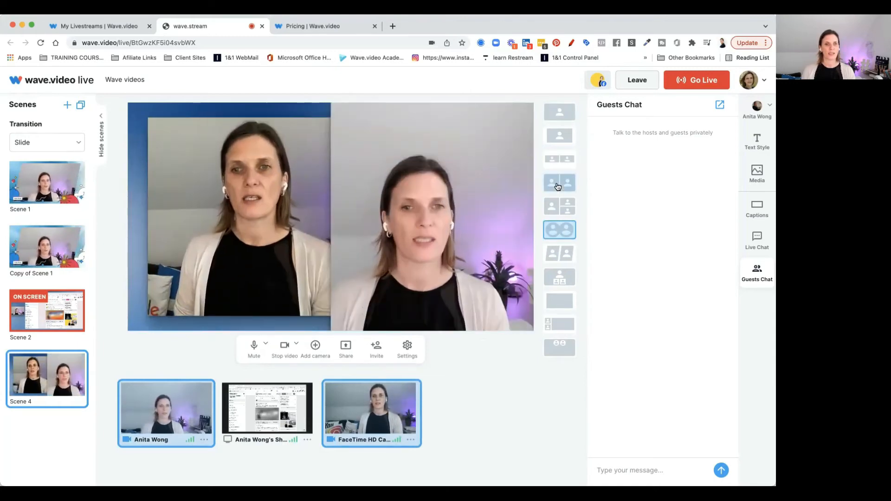
pyautogui.click(559, 255)
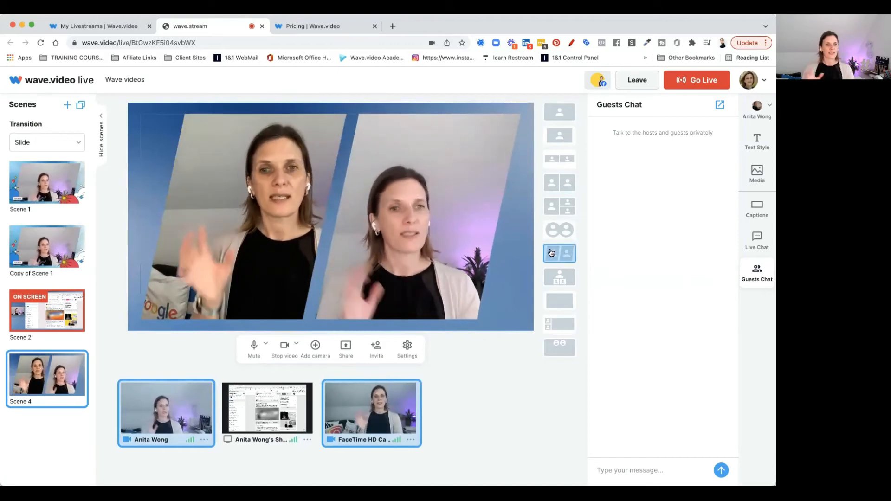
# Step: Put Scene 4 on screen and alternate between Scene 1 and Scene 4, ending on Scene 1
pyautogui.click(46, 368)
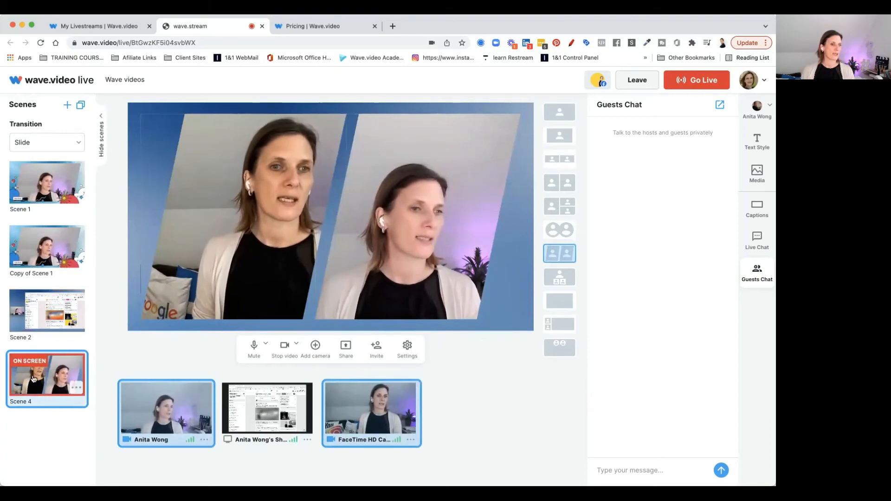
pyautogui.click(46, 170)
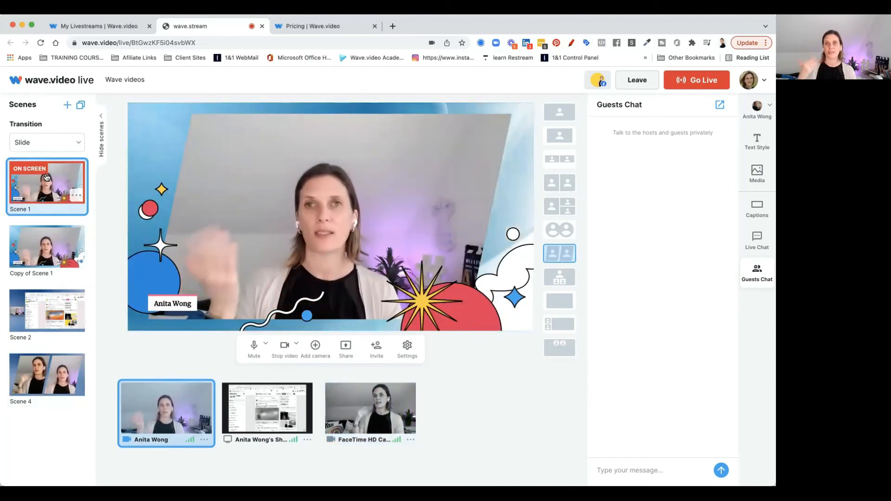
pyautogui.click(48, 364)
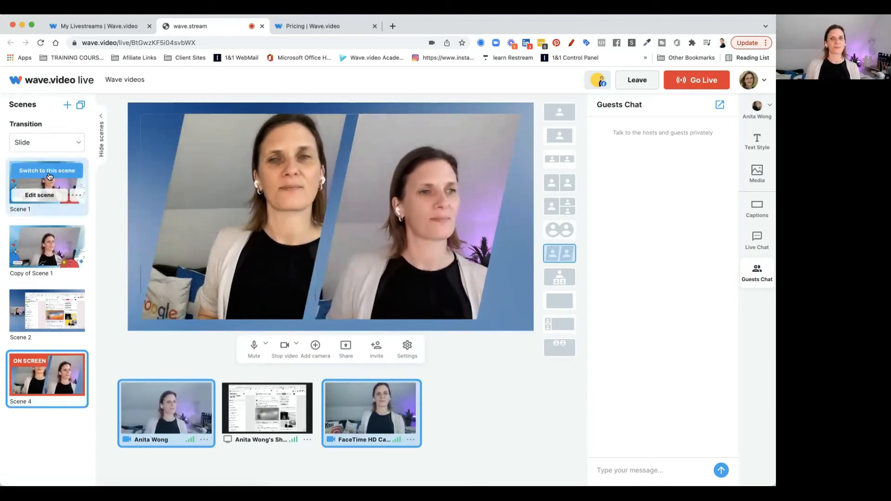
pyautogui.click(48, 175)
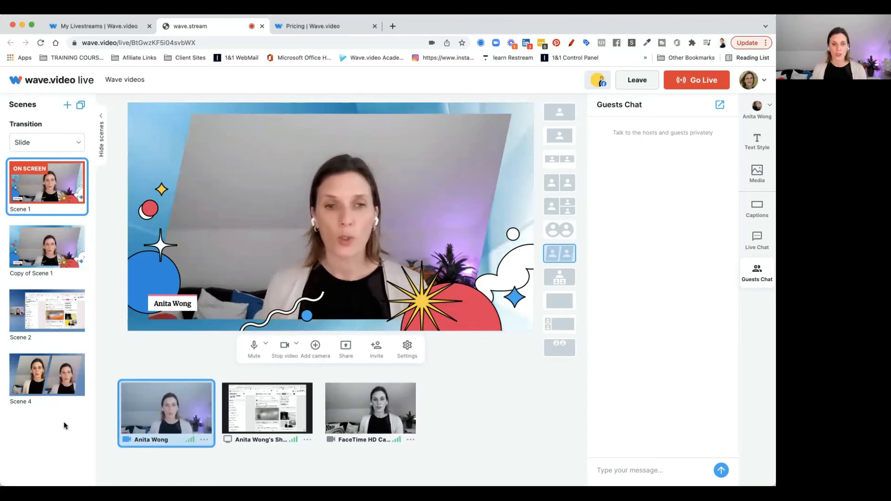
# Step: Delete Scene 4 from the scene list
pyautogui.moveTo(64, 392)
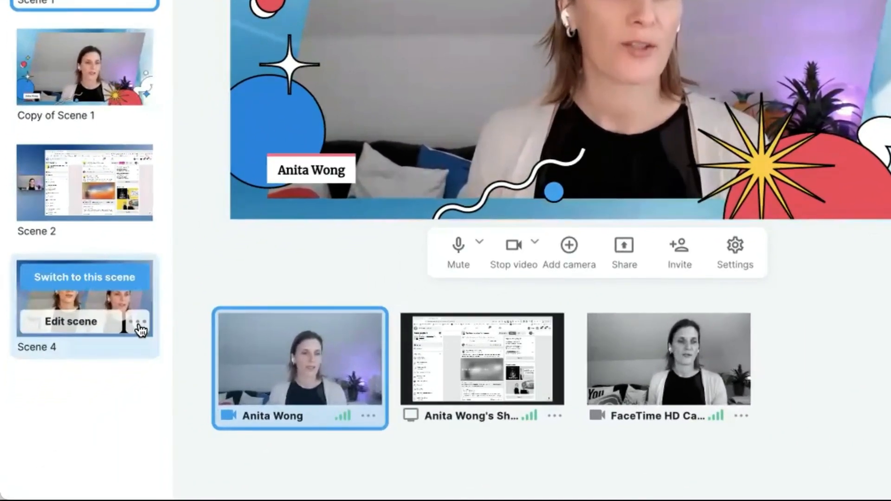
pyautogui.click(77, 389)
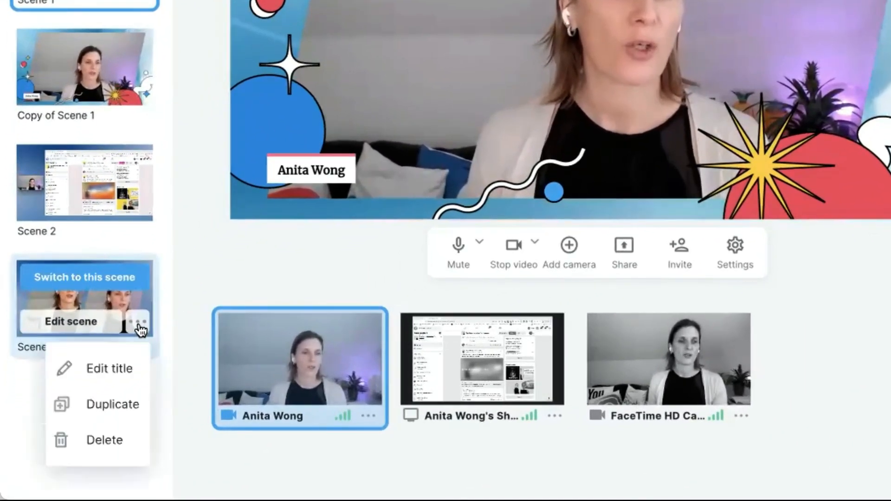
pyautogui.click(98, 445)
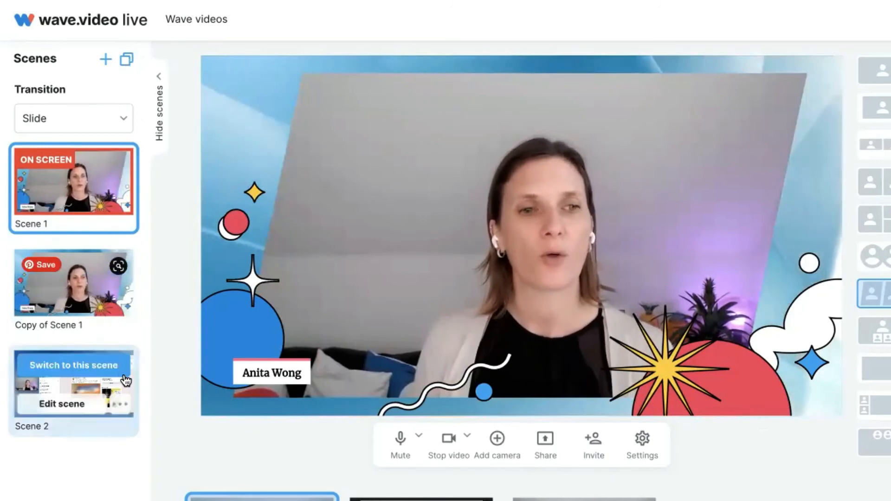
# Step: Duplicate Scene 2 and switch the on-screen scene to the original Scene 2
pyautogui.click(124, 404)
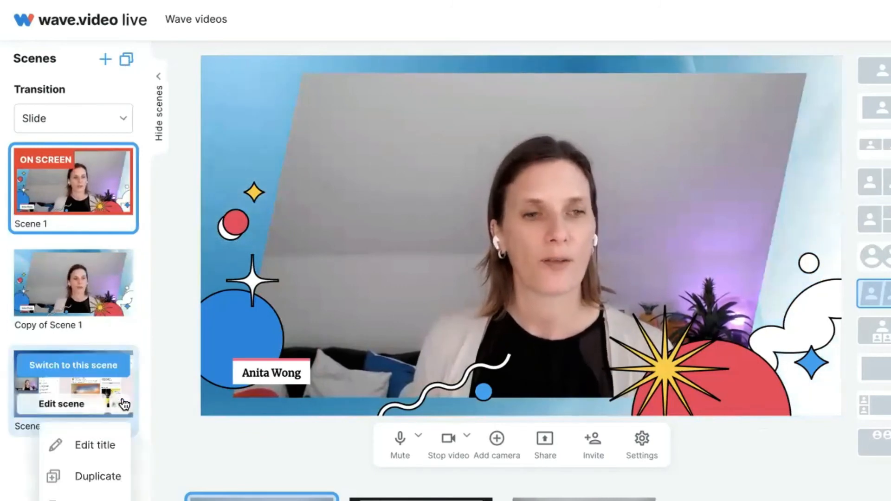
pyautogui.click(104, 477)
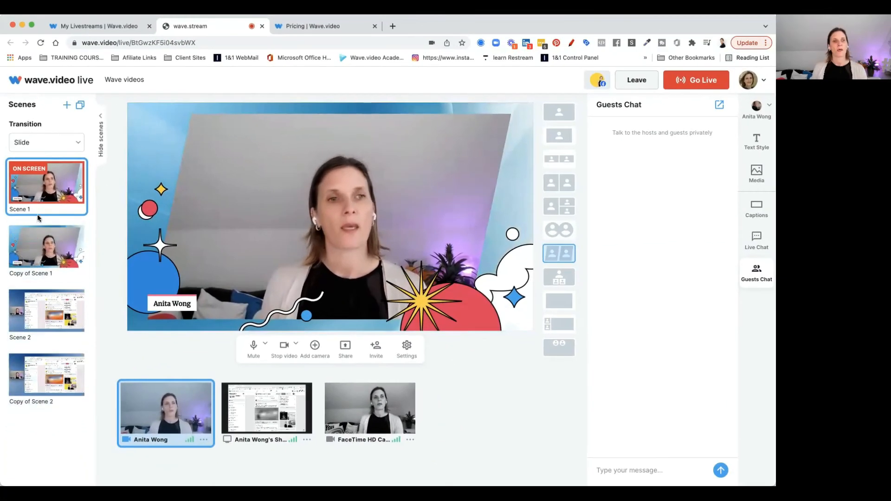
pyautogui.moveTo(54, 225)
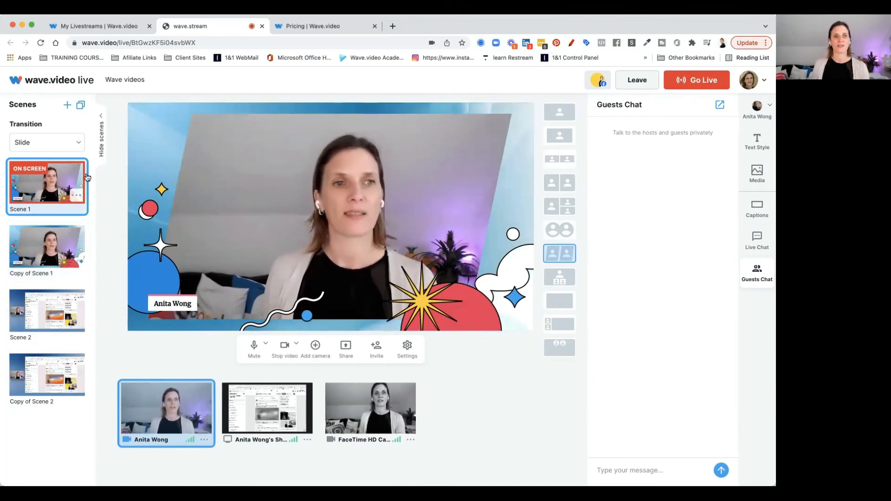
pyautogui.click(48, 300)
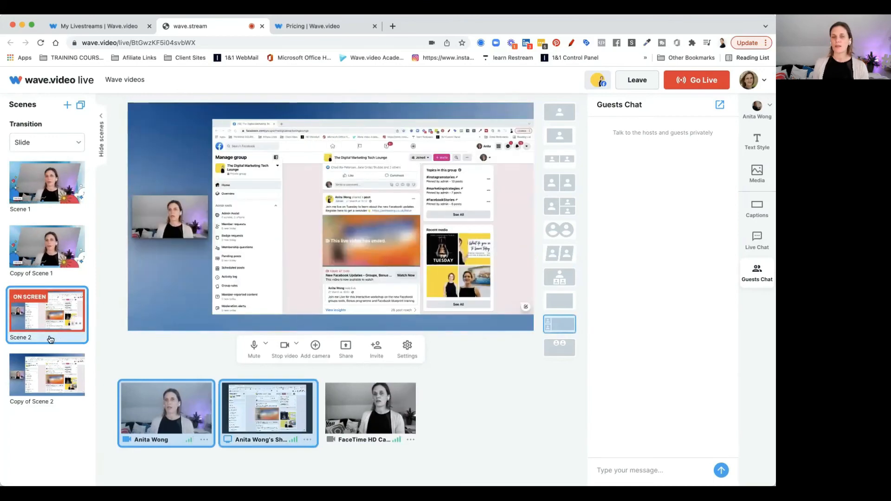